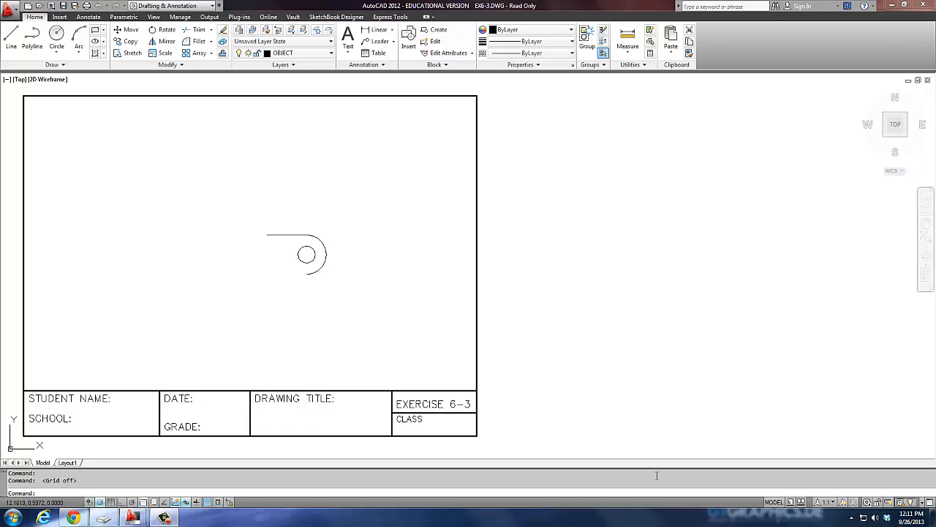
# With snap turned off, draw a 2.75-unit line at 180° from the lower endpoint of the large arc.
pyautogui.write('z')
pyautogui.press('Return')
pyautogui.write('e')
pyautogui.press('Return')
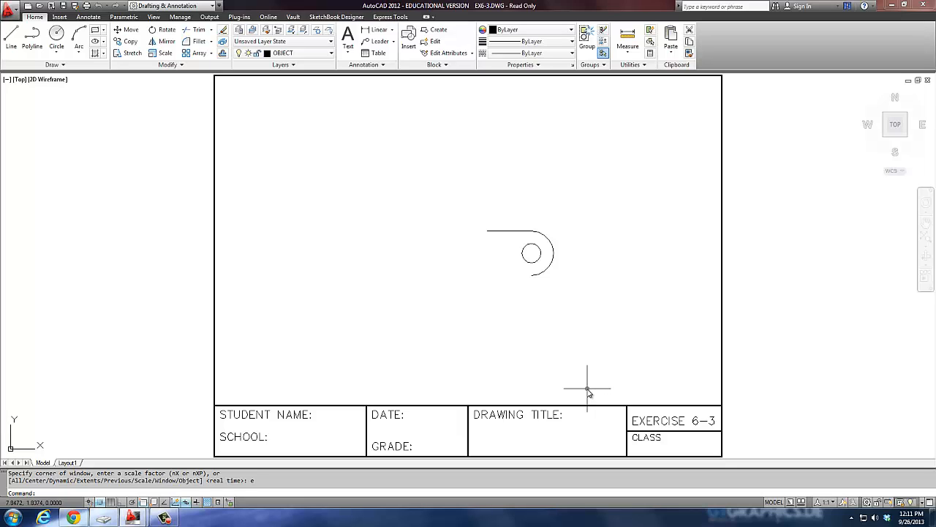
pyautogui.write('l')
pyautogui.press('Return')
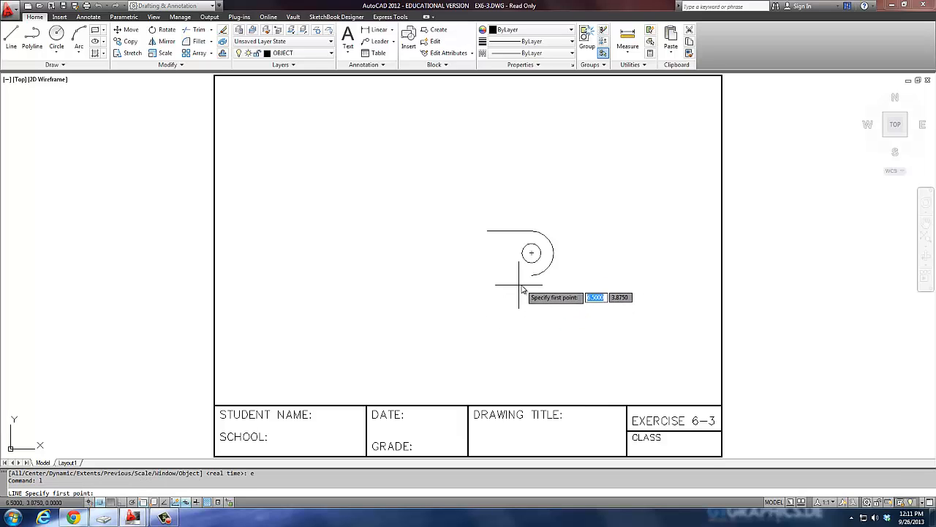
pyautogui.click(104, 503)
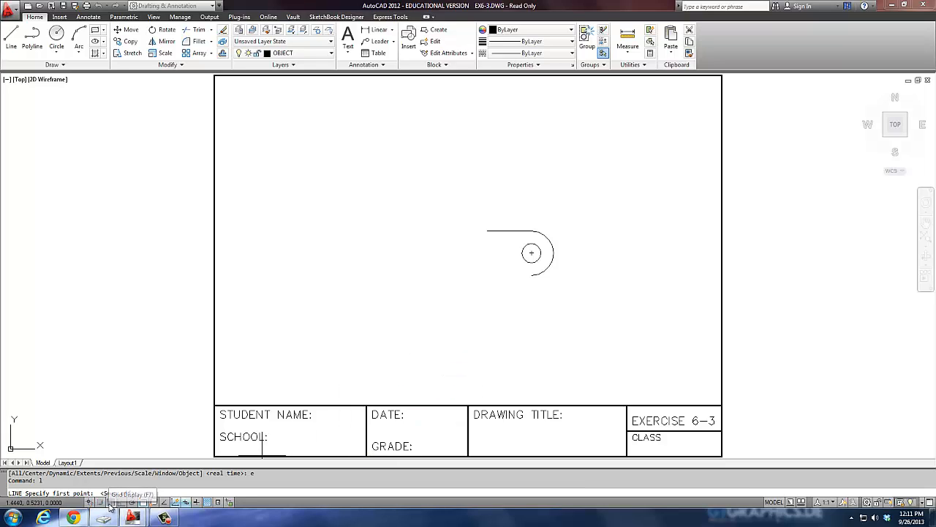
pyautogui.click(533, 276)
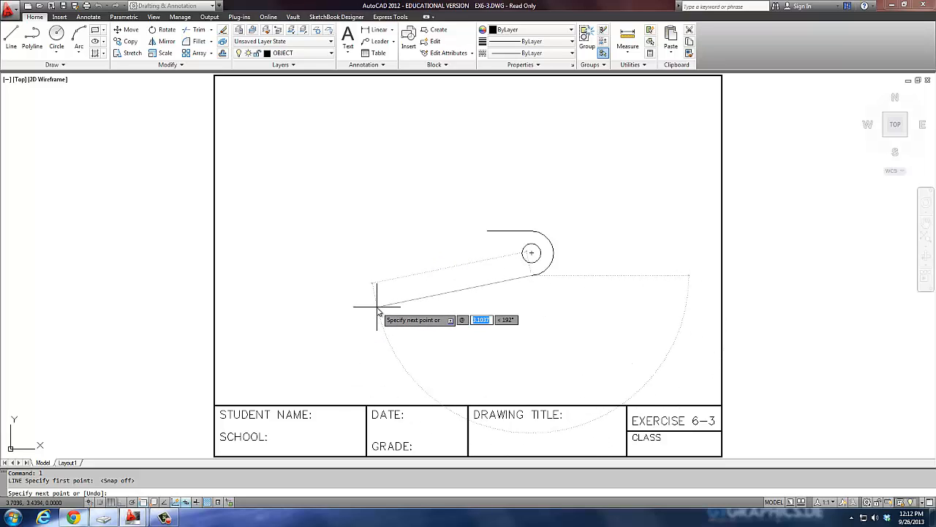
pyautogui.write('@2.75')
pyautogui.press('Return')
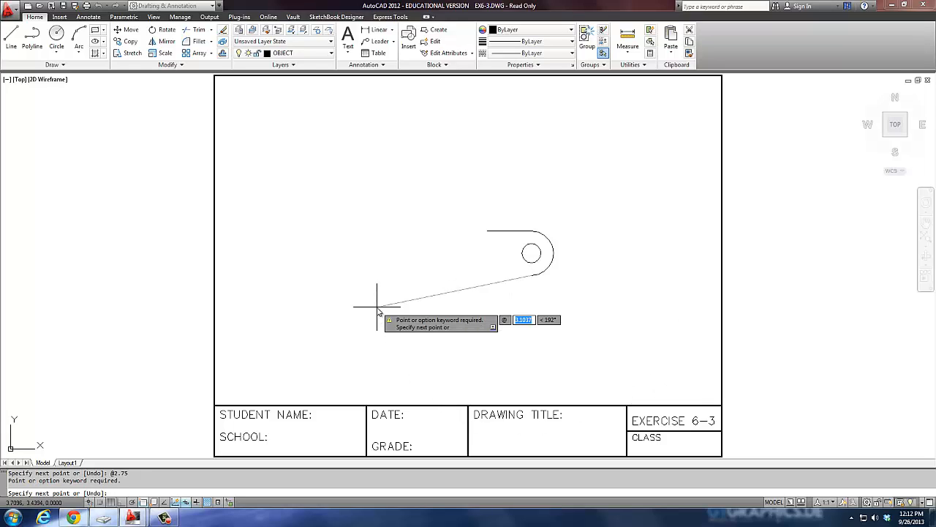
pyautogui.write('2.75')
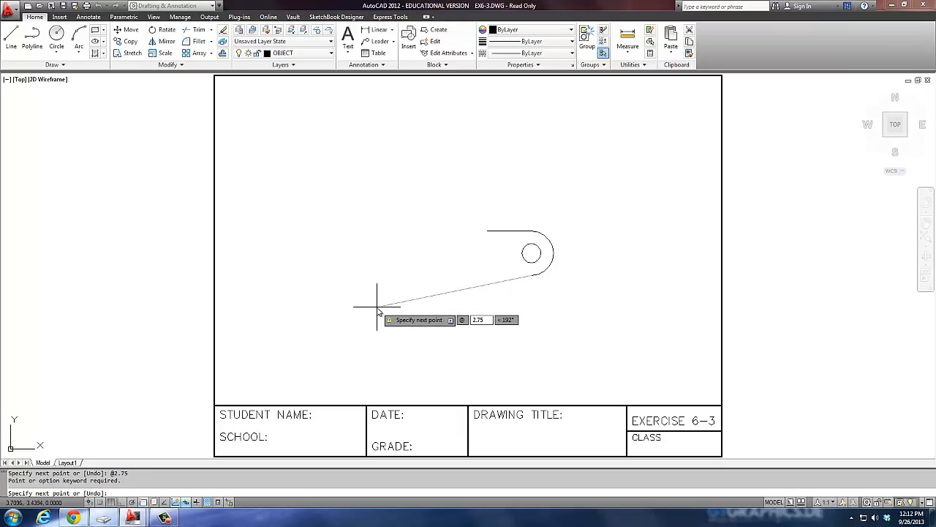
pyautogui.press('Tab')
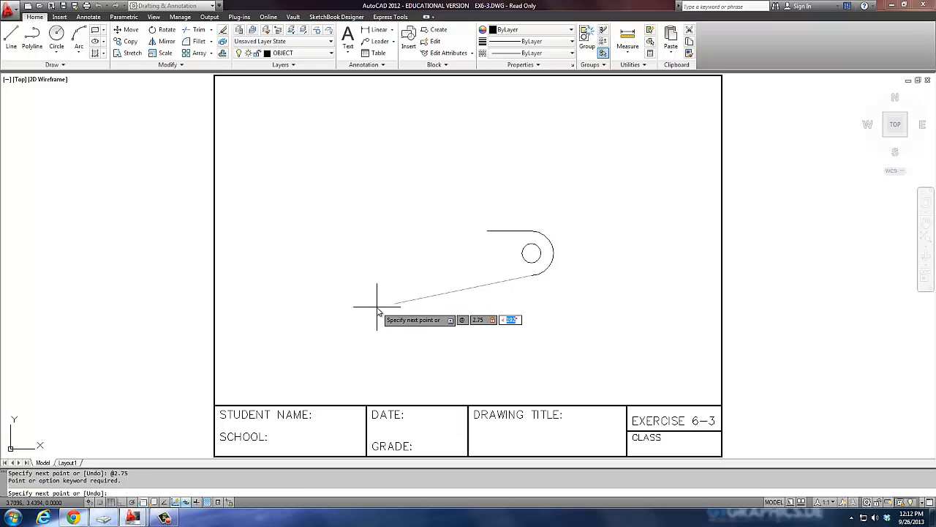
pyautogui.write('180')
pyautogui.press('Return')
pyautogui.press('Return')
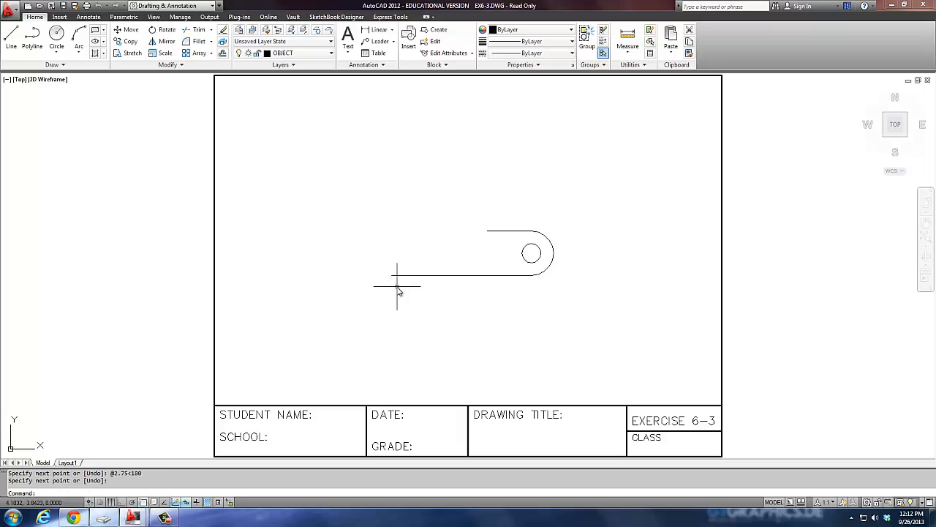
# Mirror the arc, hole and short upper line about a vertical line through the bottom line's midpoint, keeping the originals.
pyautogui.write('mi')
pyautogui.press('Return')
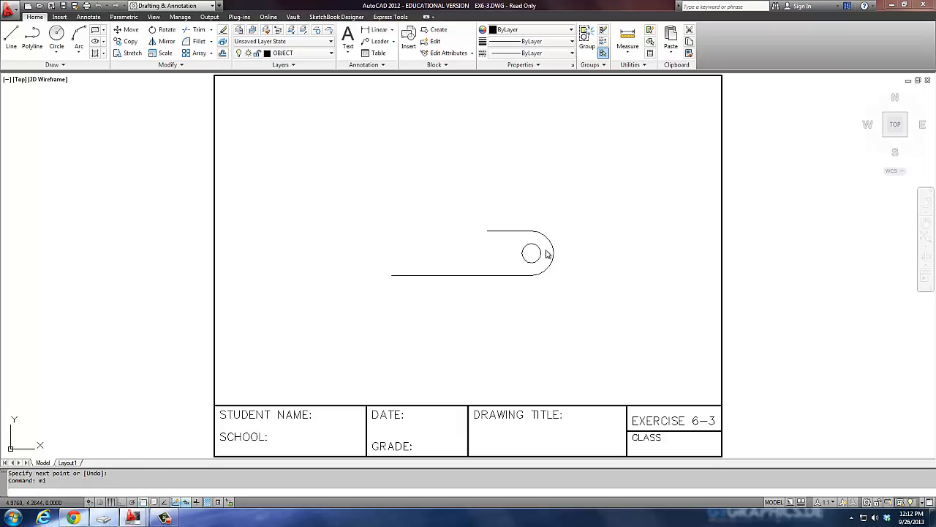
pyautogui.click(563, 225)
pyautogui.click(531, 262)
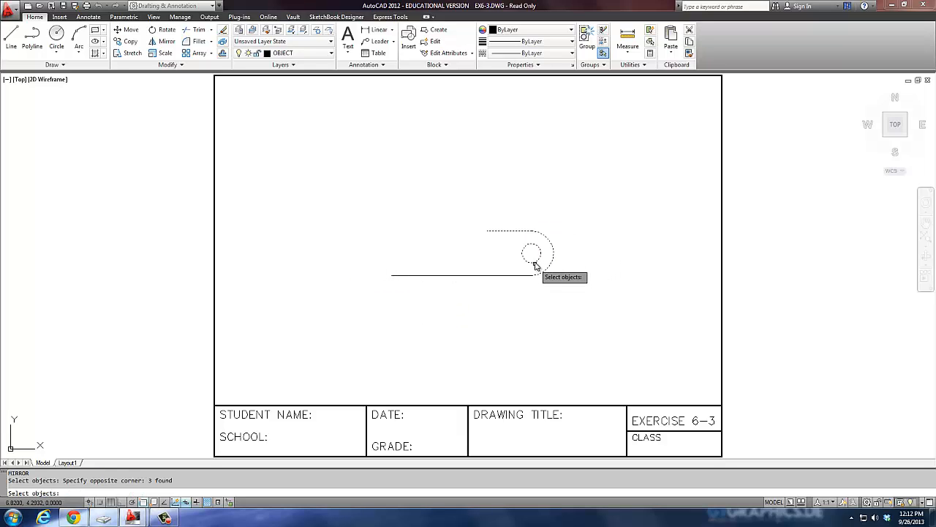
pyautogui.press('Return')
pyautogui.click(462, 275)
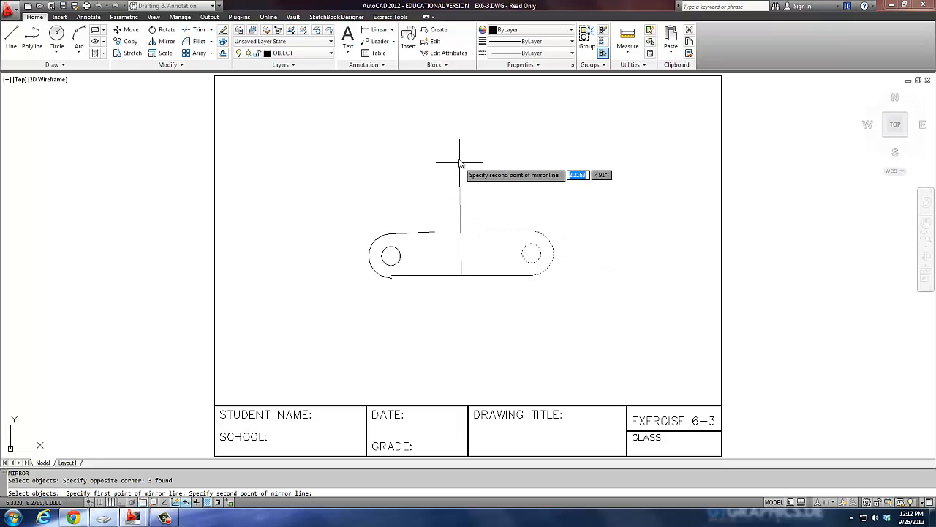
pyautogui.press('F8')
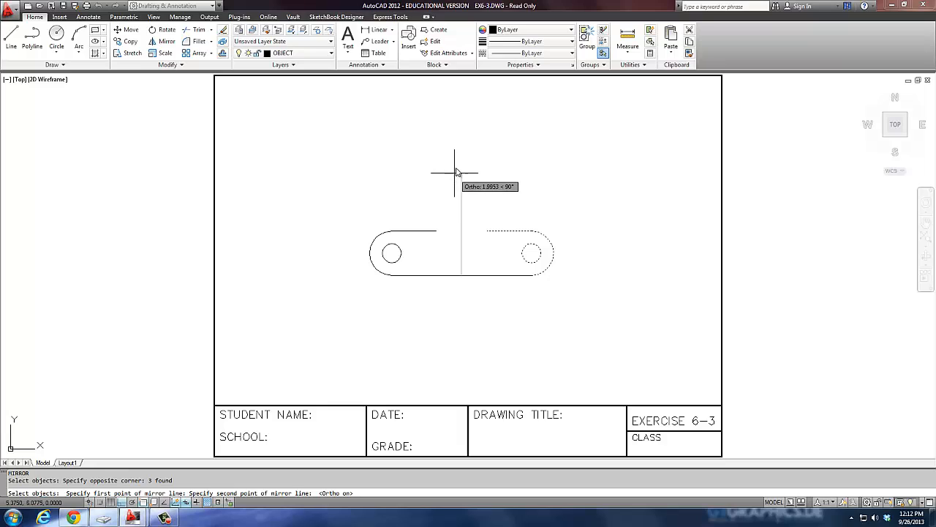
pyautogui.click(447, 143)
pyautogui.press('Return')
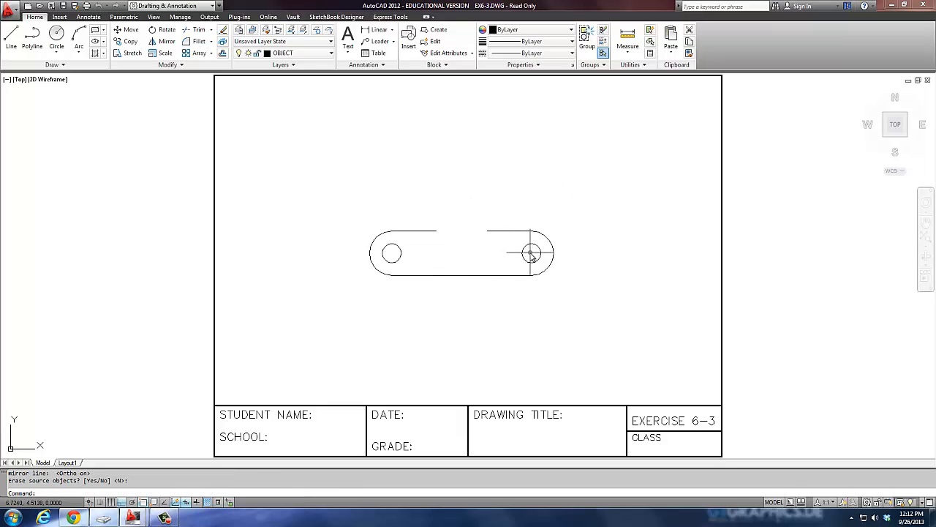
# Draw a circle of radius .156 centred 1.5 units at 120° from the right hole's centre, using that centre as reference point.
pyautogui.write('id')
pyautogui.press('Return')
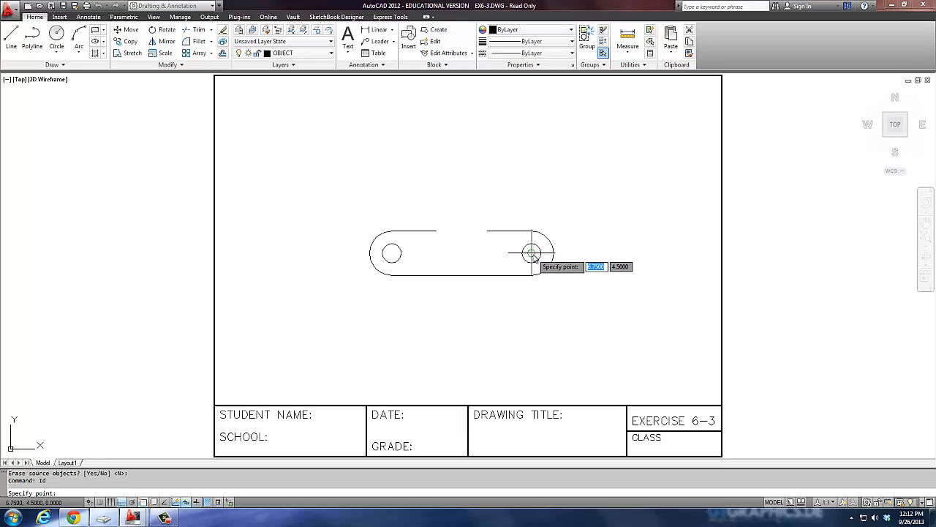
pyautogui.click(532, 253)
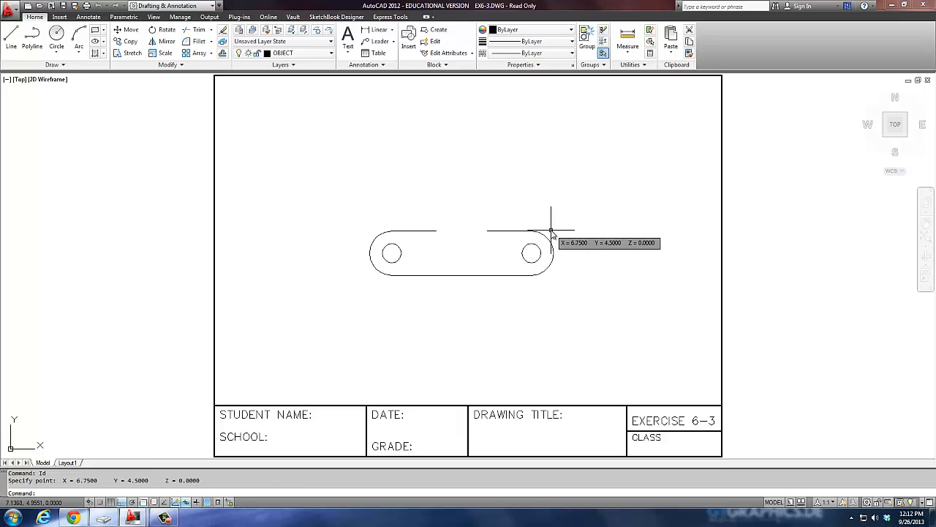
pyautogui.write('c')
pyautogui.press('Return')
pyautogui.write('@1')
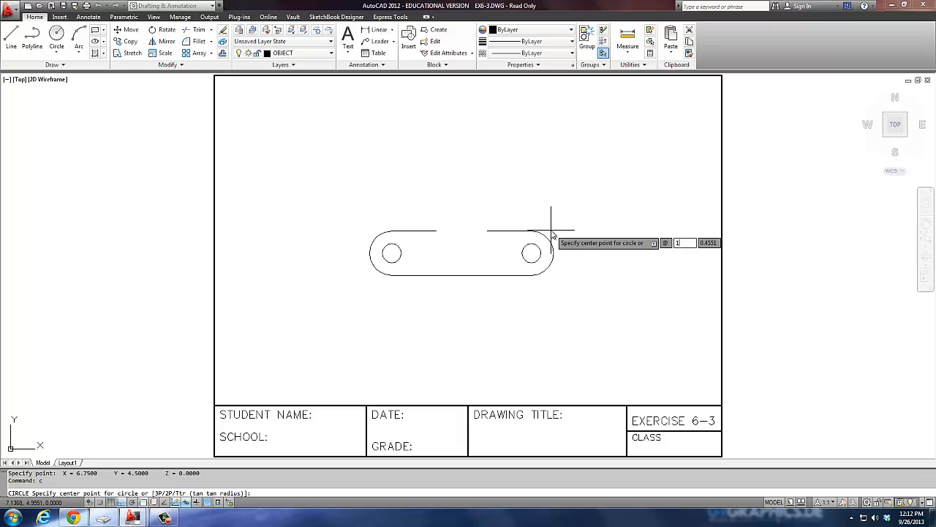
pyautogui.write('.5')
pyautogui.press('Tab')
pyautogui.write('120')
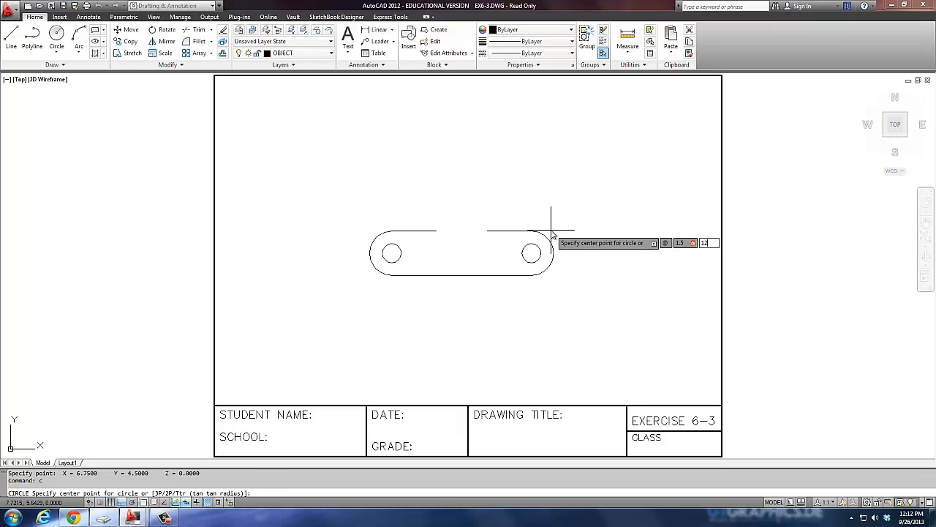
pyautogui.press('Return')
pyautogui.write('.15')
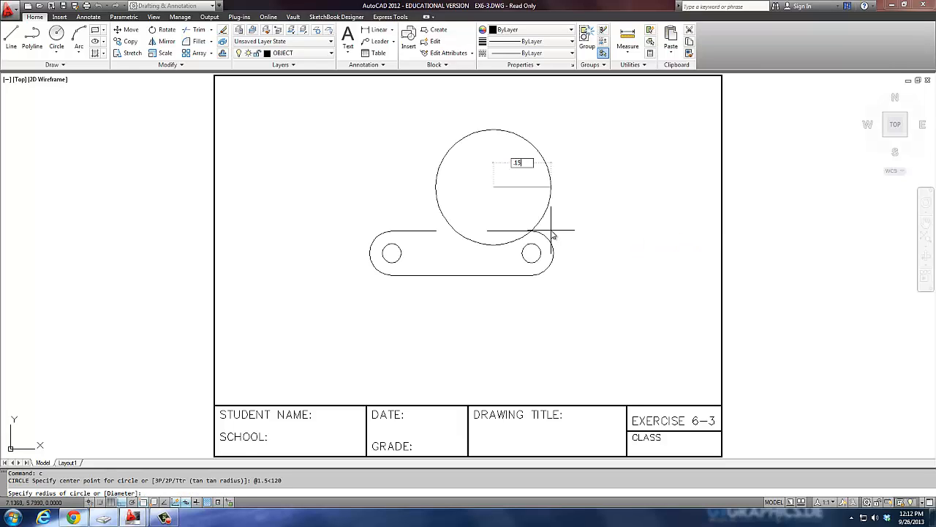
pyautogui.write('6')
pyautogui.press('Return')
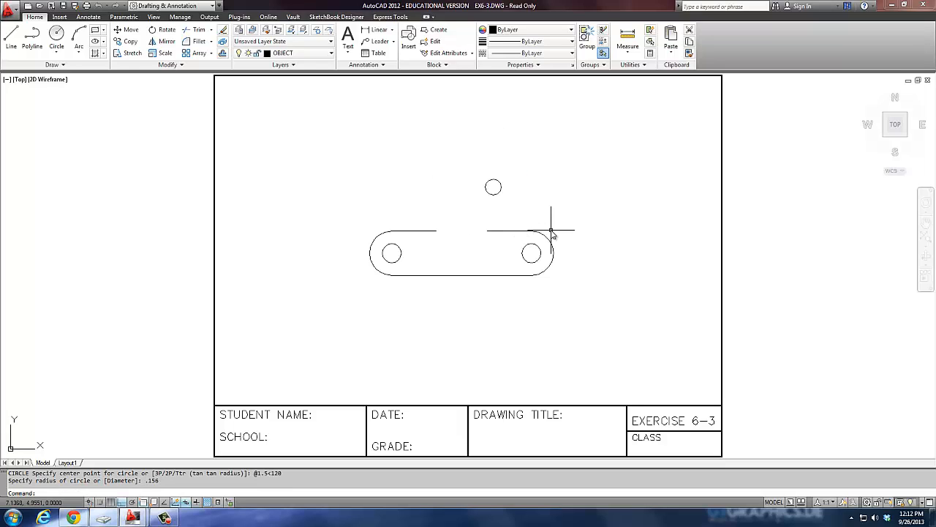
# Draw another circle of radius .156 centred 1.5 units at 165° from the right hole's centre.
pyautogui.write('id')
pyautogui.press('Return')
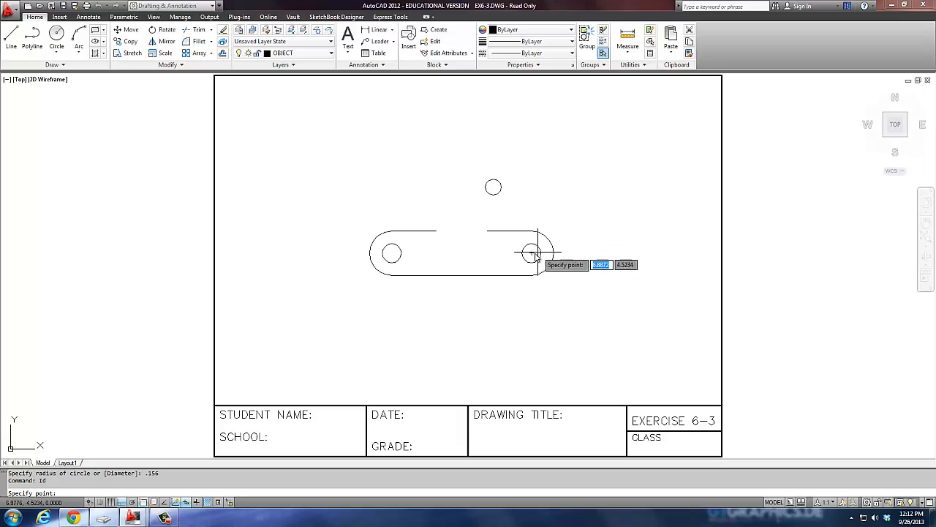
pyautogui.click(533, 255)
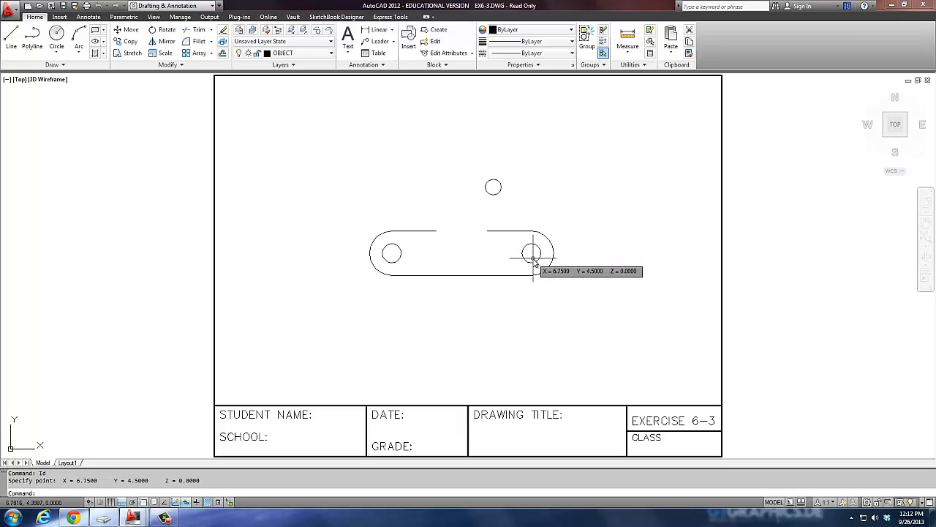
pyautogui.write('@')
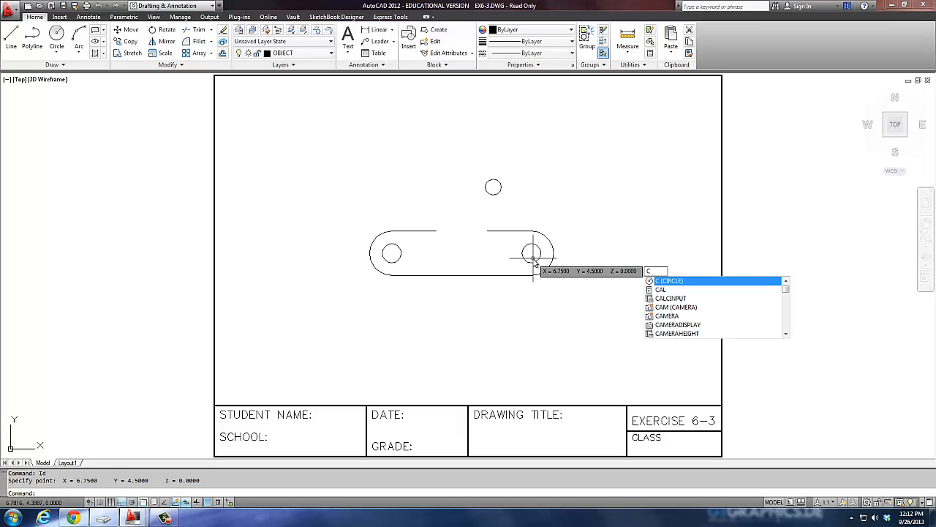
pyautogui.press('Return')
pyautogui.write('@1')
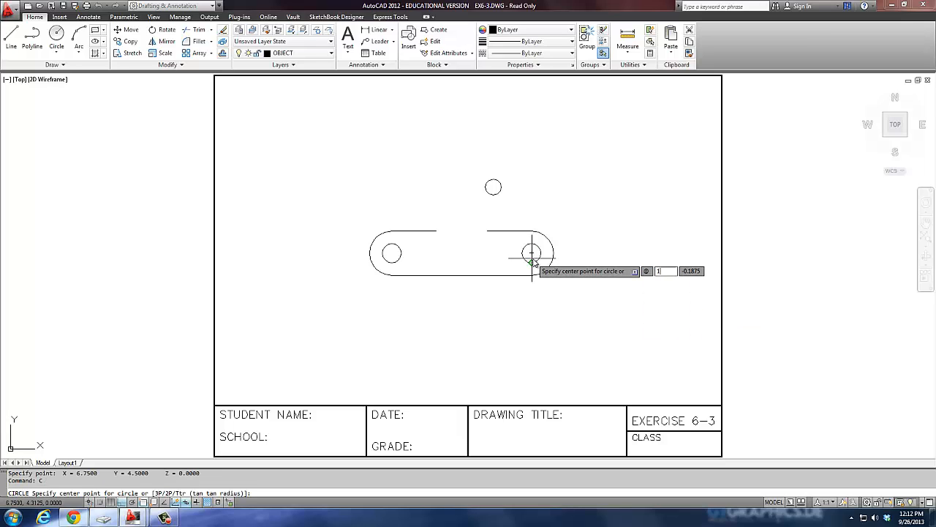
pyautogui.write('.5,165')
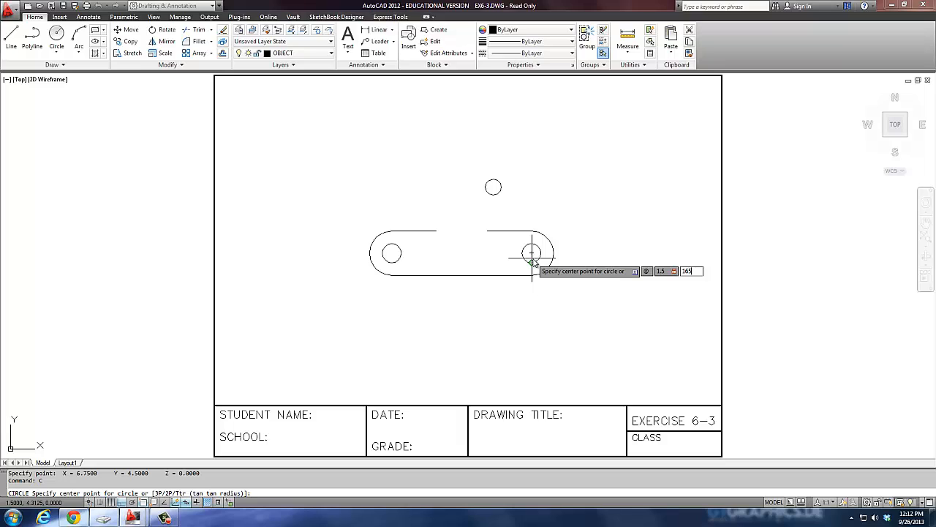
pyautogui.press('Return')
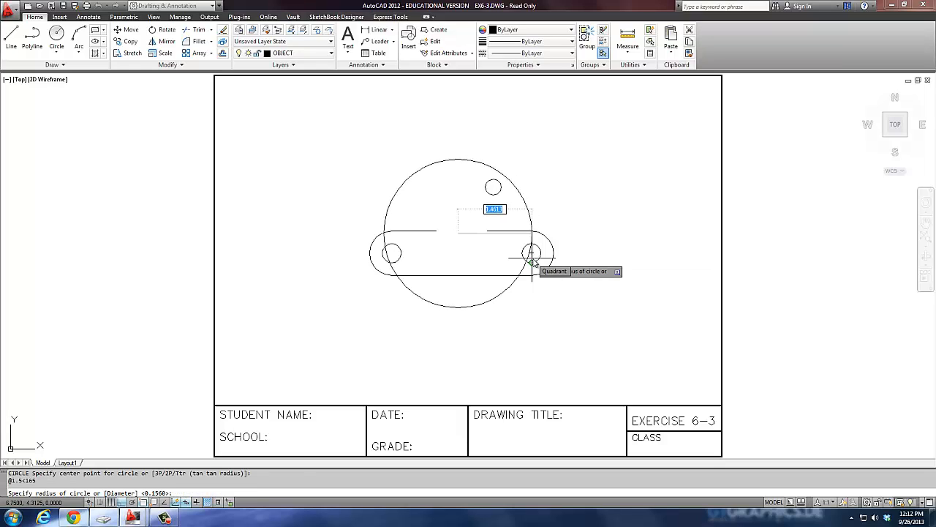
pyautogui.write('.156')
pyautogui.press('Return')
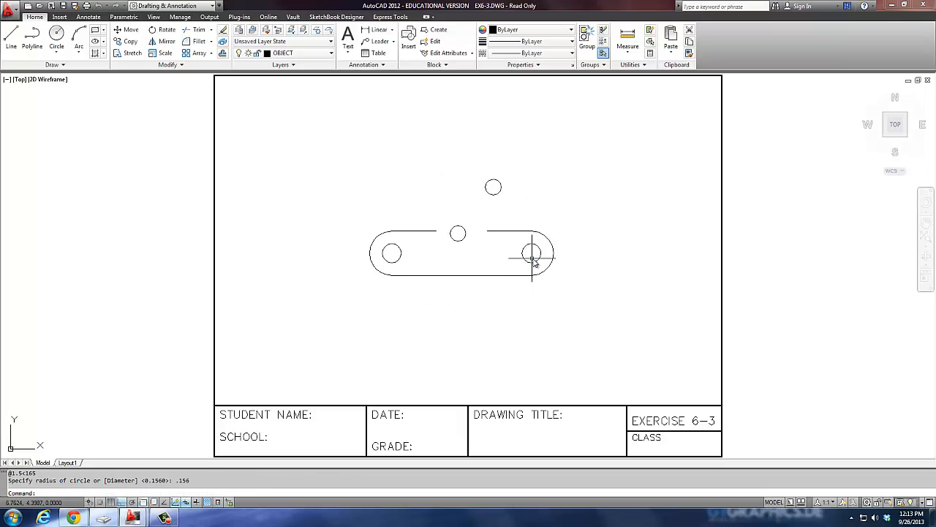
# Draw a circle of radius .375 concentric with the uppermost small circle.
pyautogui.write('c')
pyautogui.press('Return')
pyautogui.click(495, 187)
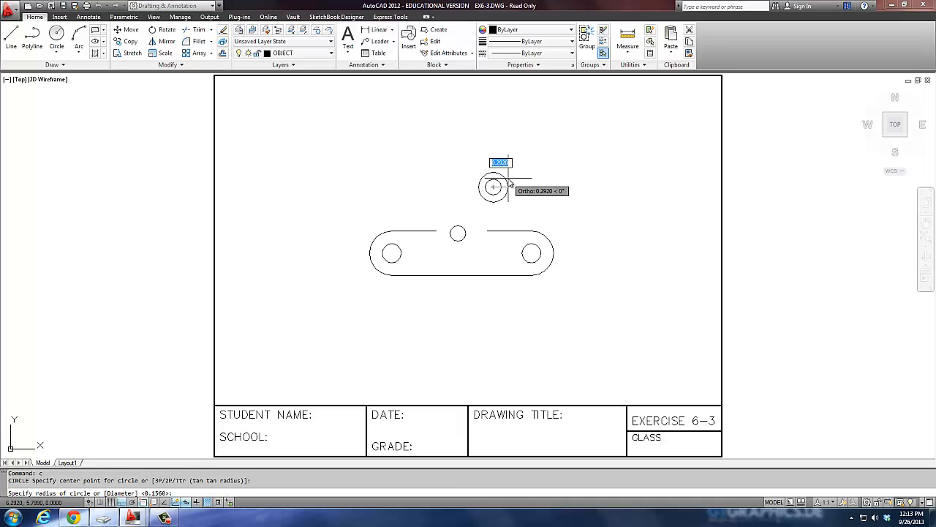
pyautogui.write('.375')
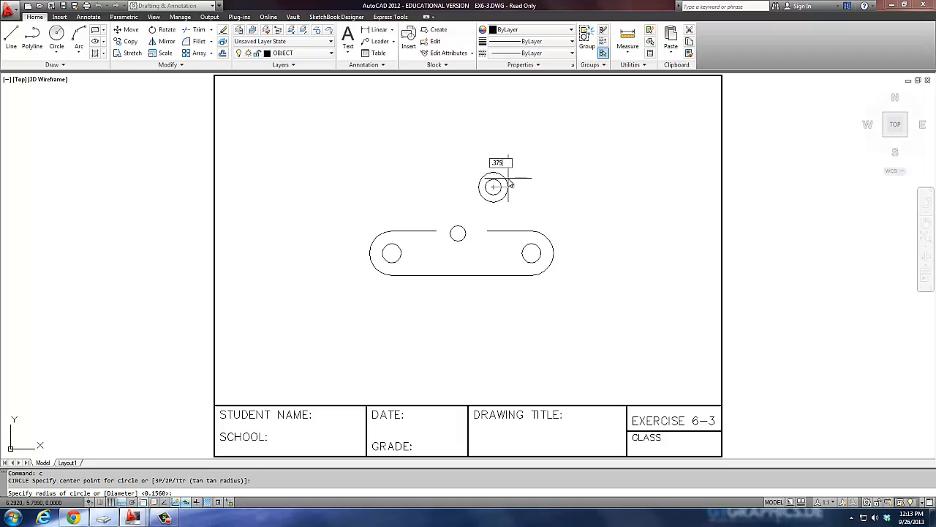
pyautogui.press('Return')
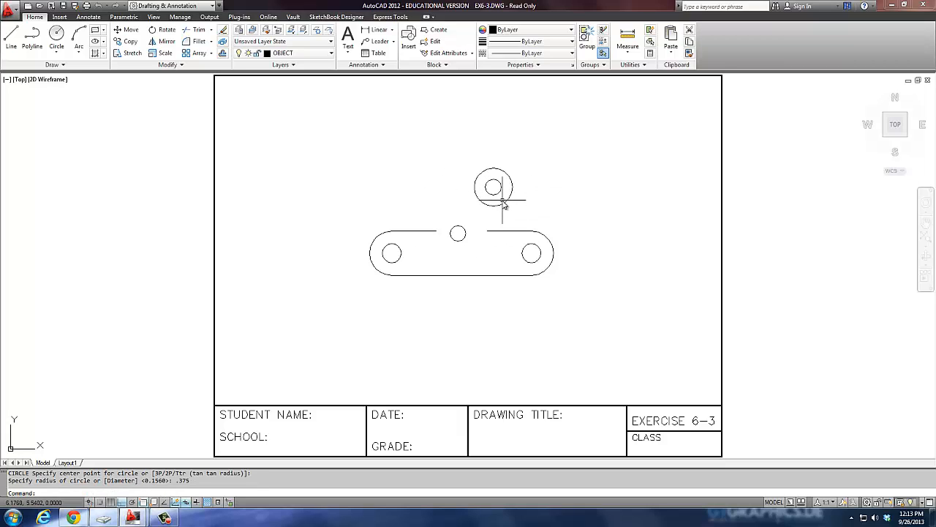
# Draw a construction circle of radius 1.5 centred on the right hole, running through both small circle centres.
pyautogui.moveTo(507, 202)
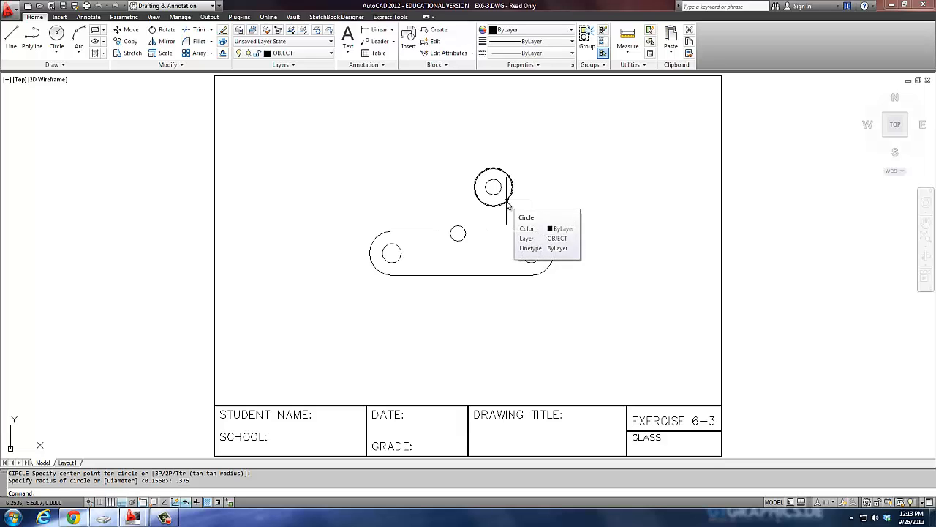
pyautogui.write('c')
pyautogui.press('Return')
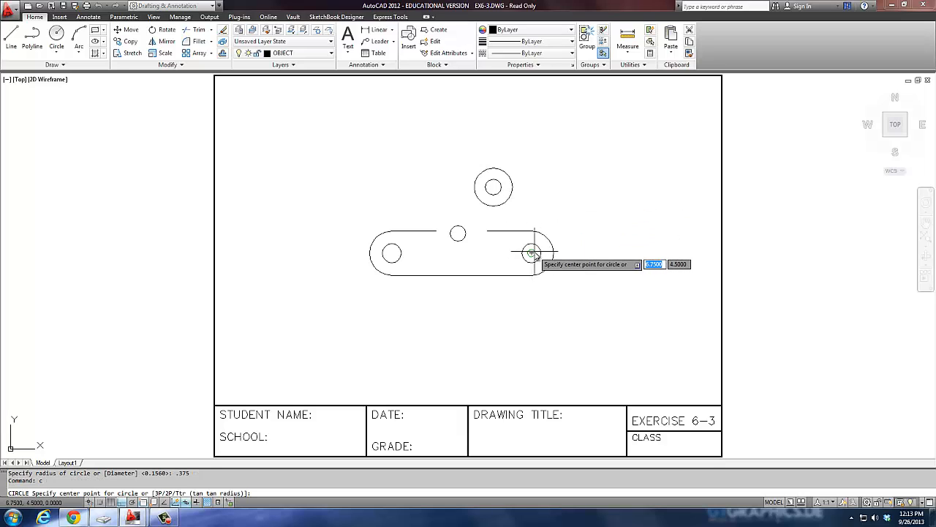
pyautogui.click(533, 254)
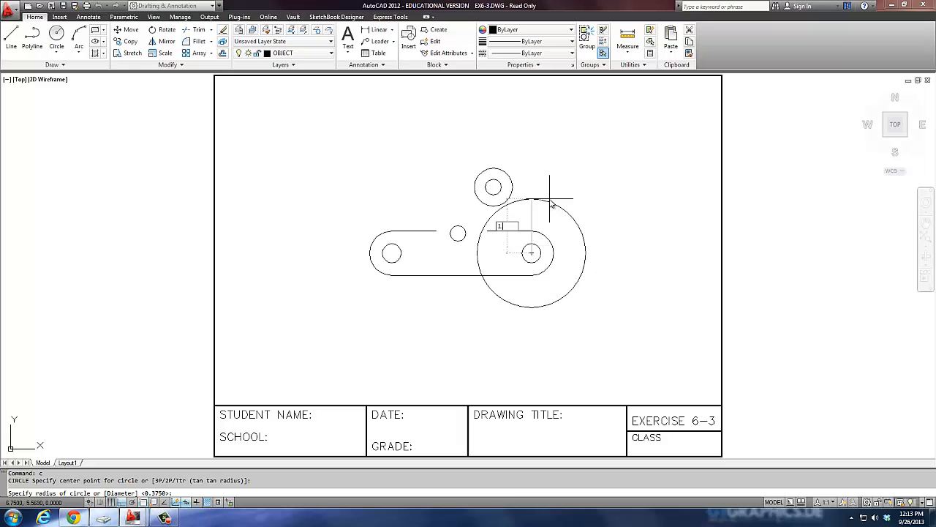
pyautogui.write('1.5')
pyautogui.press('Return')
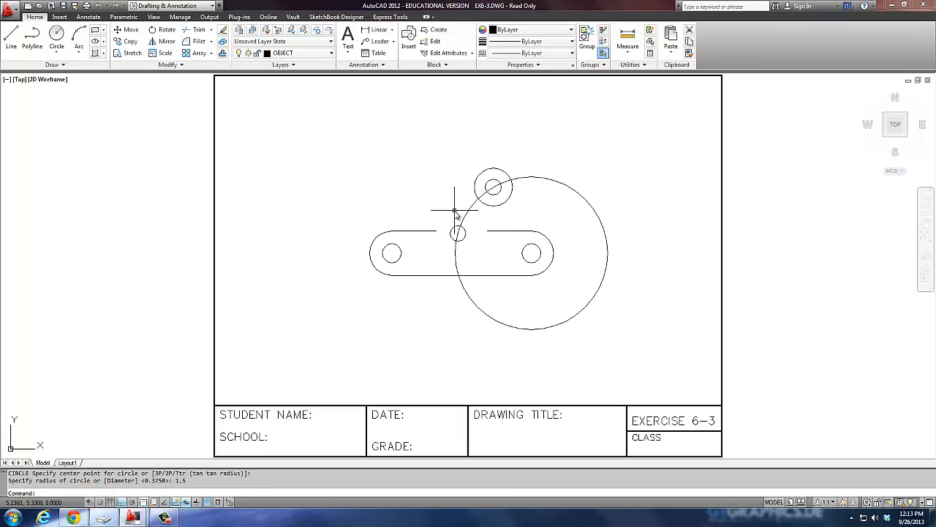
pyautogui.write('o')
pyautogui.press('Return')
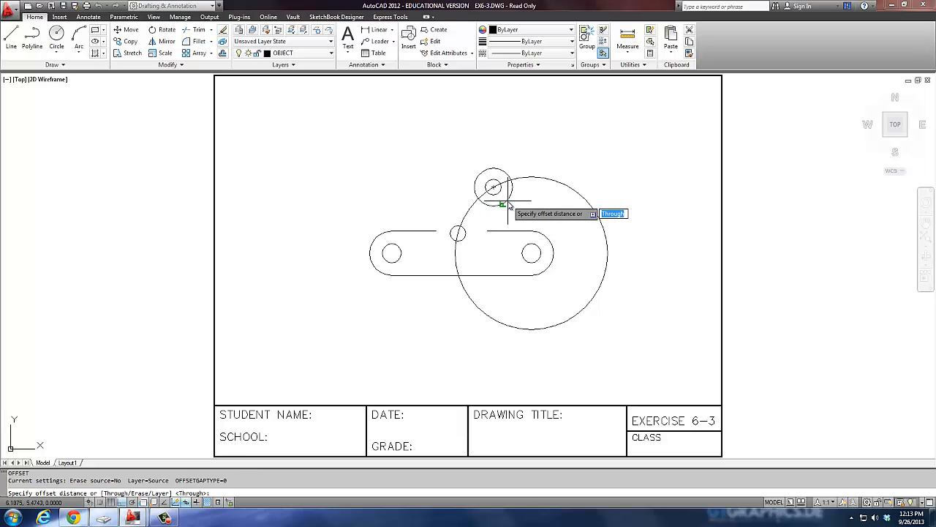
pyautogui.press('Escape')
pyautogui.press('Escape')
# Offset the radius 1.5 construction circle by .156 to both its inside and outside.
pyautogui.write('o')
pyautogui.press('Return')
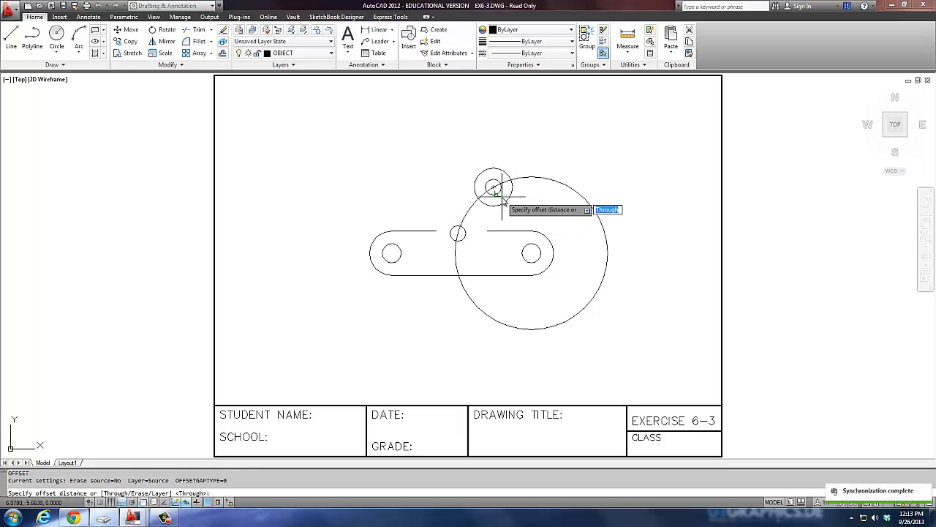
pyautogui.write('.156')
pyautogui.press('Return')
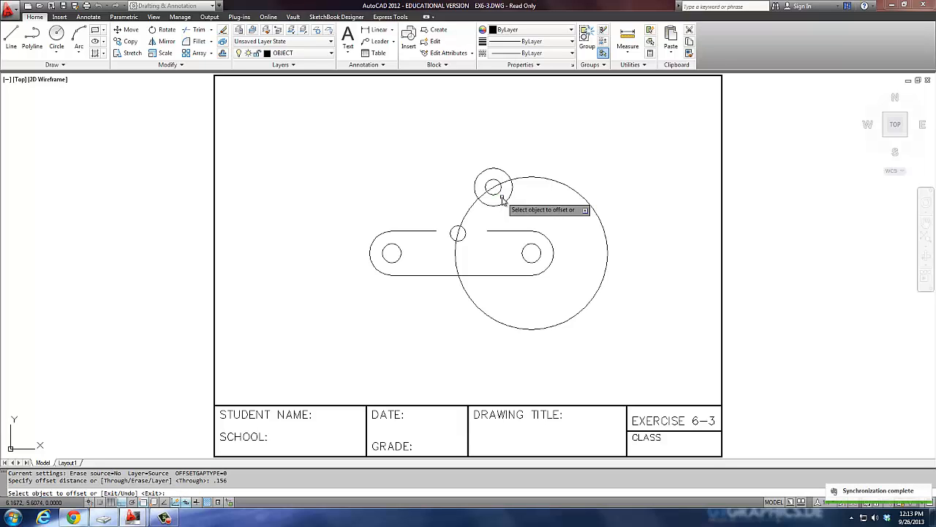
pyautogui.click(540, 177)
pyautogui.click(570, 244)
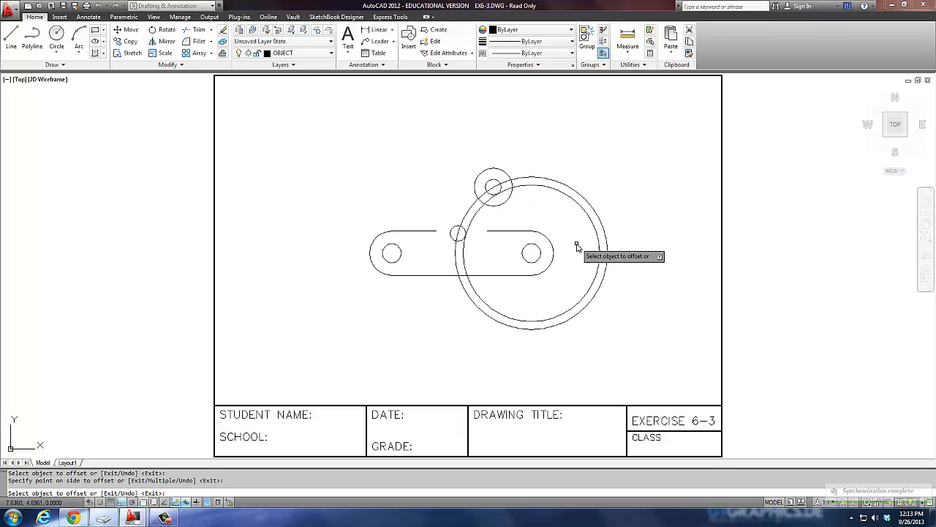
pyautogui.click(564, 183)
pyautogui.click(569, 124)
pyautogui.press('Return')
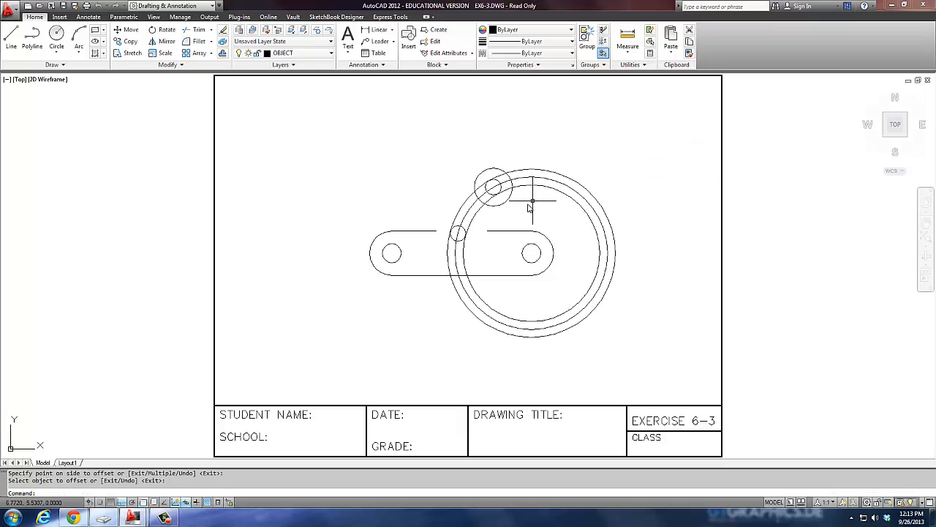
# Trim the two offset circles and the two small end circles against each other to leave the closed curved slot.
pyautogui.write('tr')
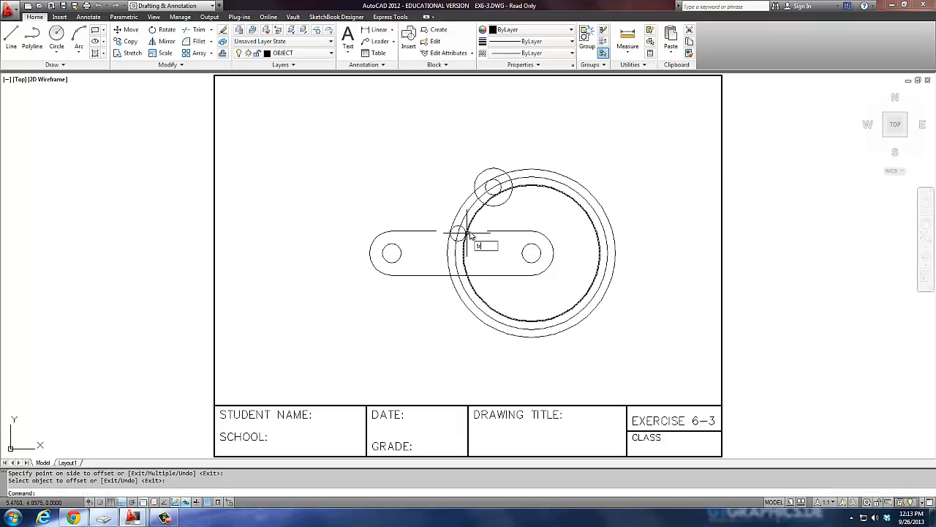
pyautogui.press('Return')
pyautogui.click(469, 228)
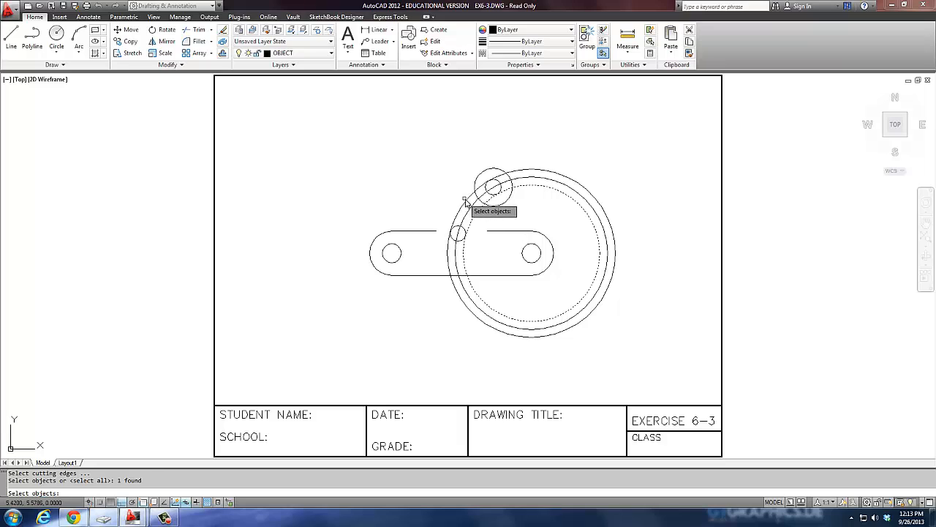
pyautogui.click(461, 204)
pyautogui.click(492, 194)
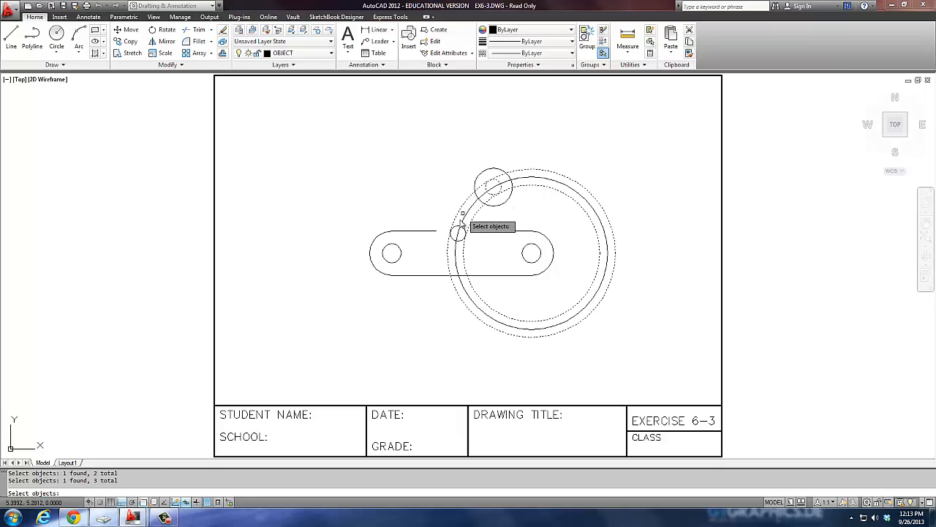
pyautogui.click(457, 228)
pyautogui.press('Return')
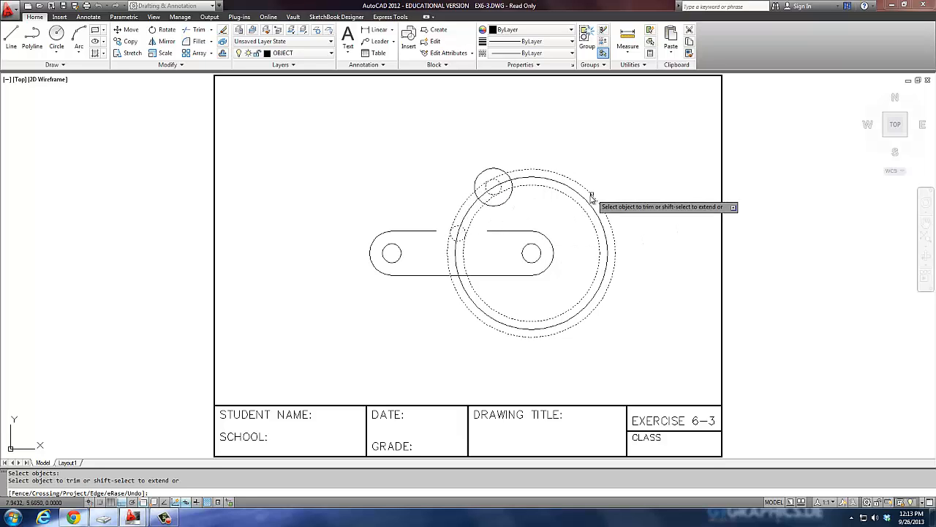
pyautogui.click(580, 195)
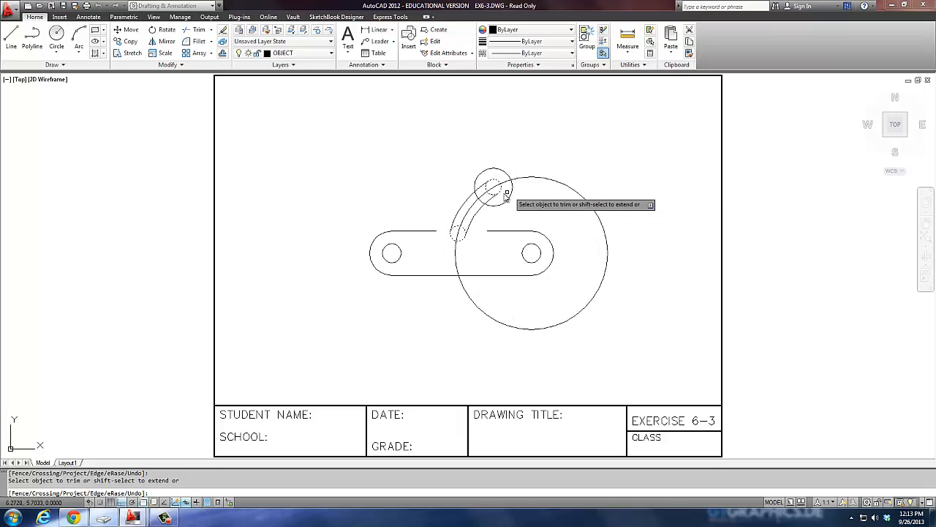
pyautogui.click(457, 226)
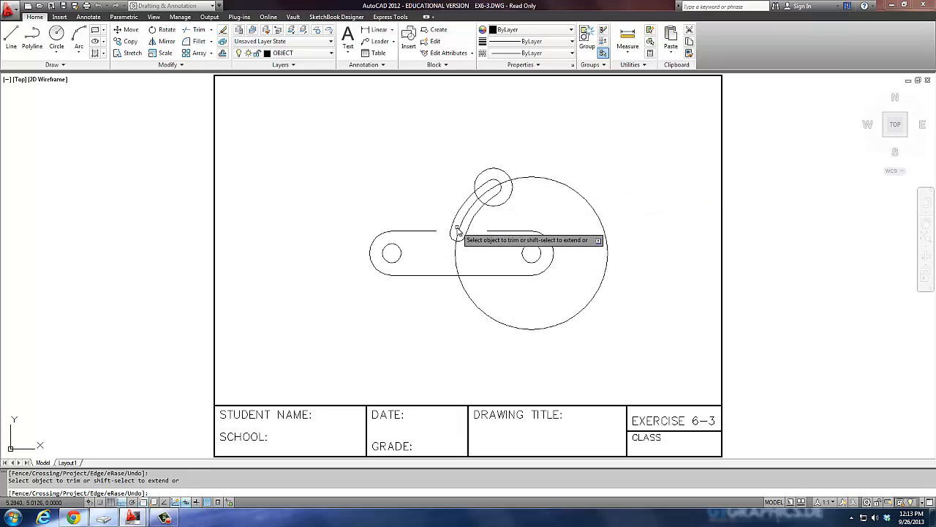
pyautogui.press('Return')
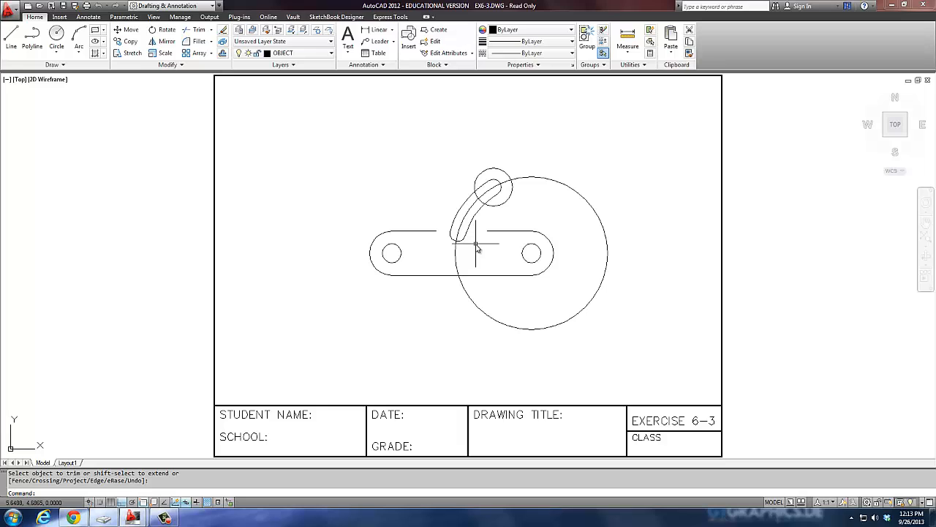
# Offset the radius 1.5 construction circle by .375 to both its inside and outside.
pyautogui.write('o')
pyautogui.press('Return')
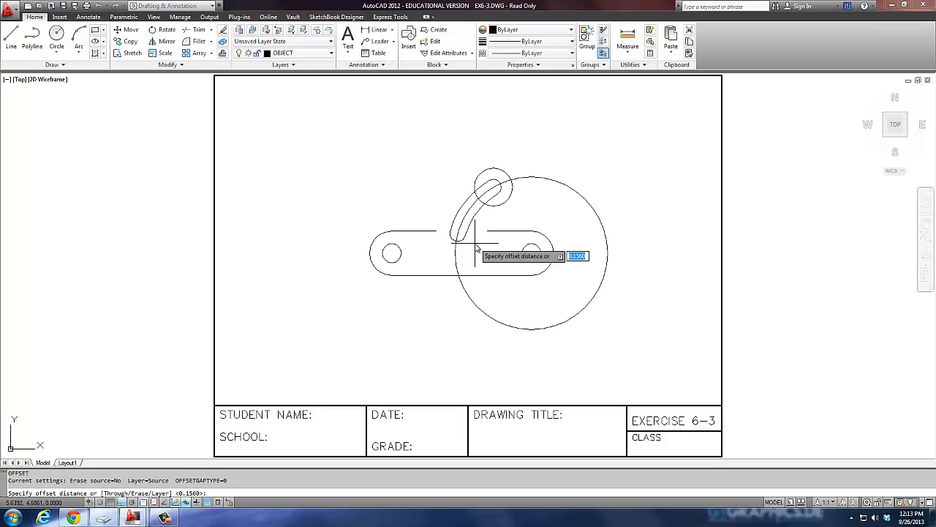
pyautogui.write('.375')
pyautogui.press('Return')
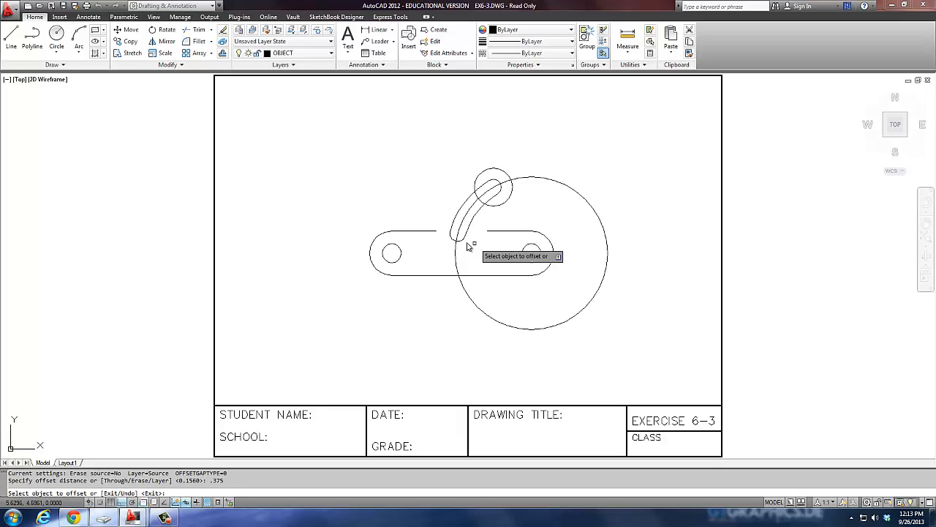
pyautogui.click(505, 186)
pyautogui.click(519, 194)
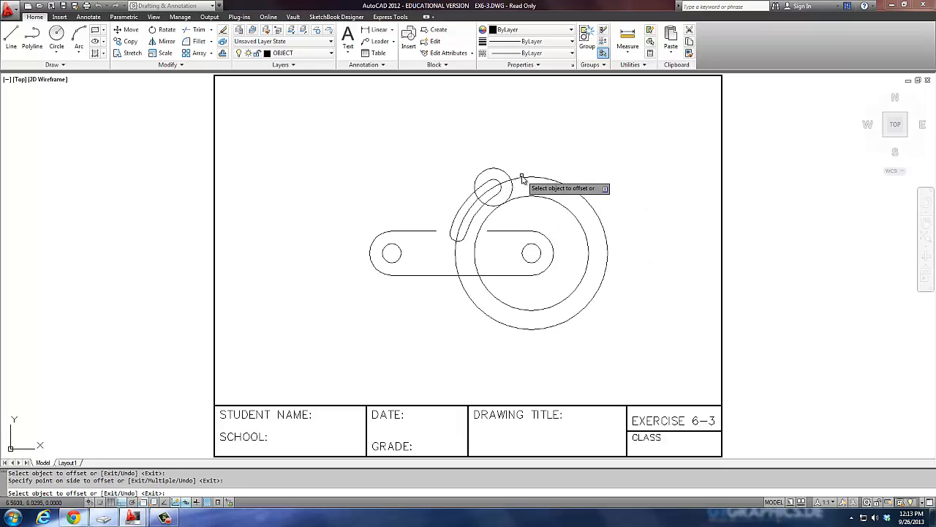
pyautogui.click(522, 179)
pyautogui.click(514, 155)
pyautogui.press('Return')
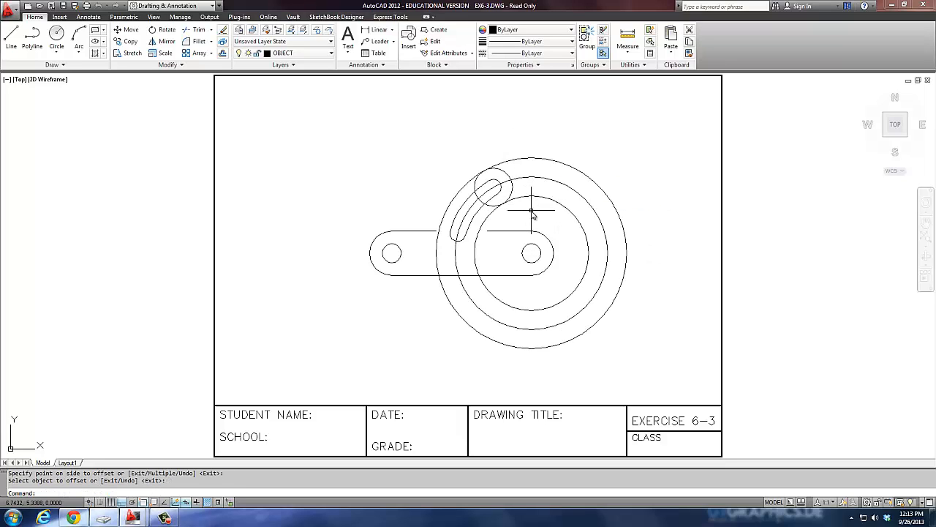
# Trim the .375 offset circles and the radius .375 circle into the arm's outer contour, cutting at the base's lower line.
pyautogui.write('tr')
pyautogui.press('Return')
pyautogui.click(504, 198)
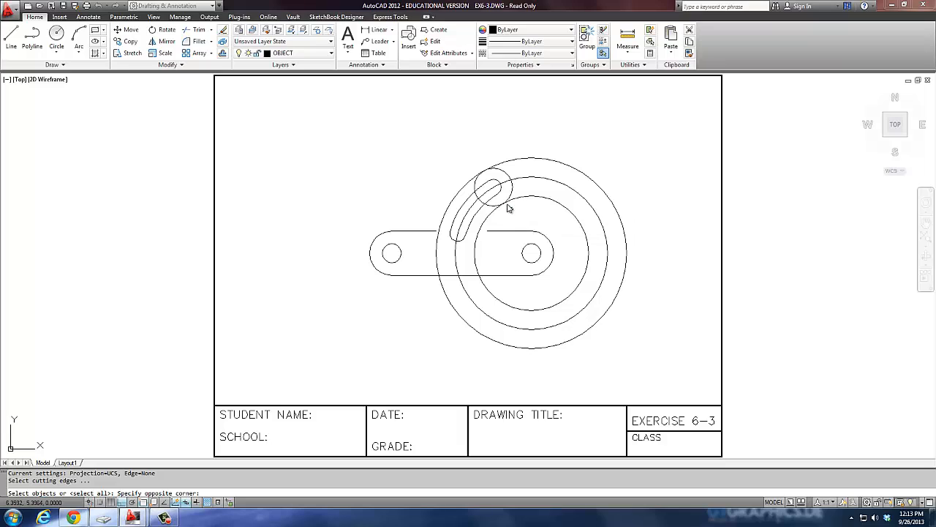
pyautogui.click(506, 201)
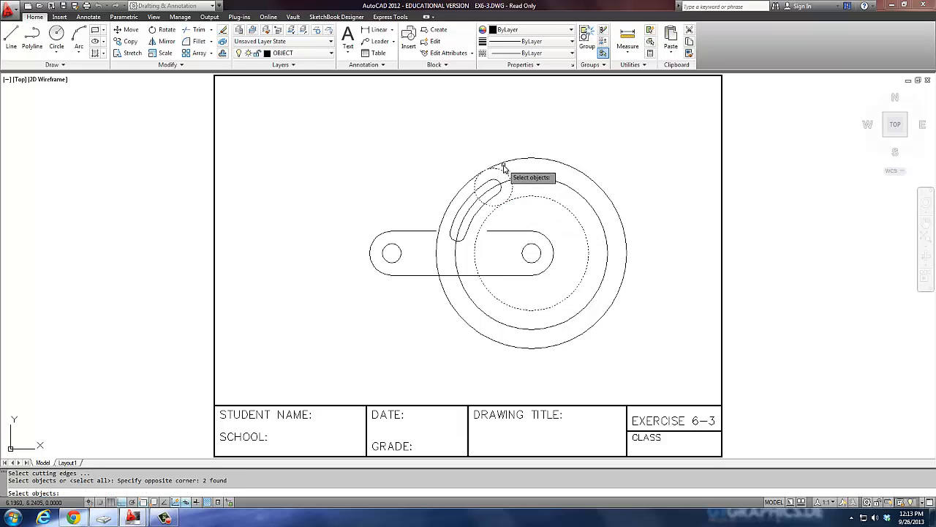
pyautogui.click(503, 165)
pyautogui.press('Return')
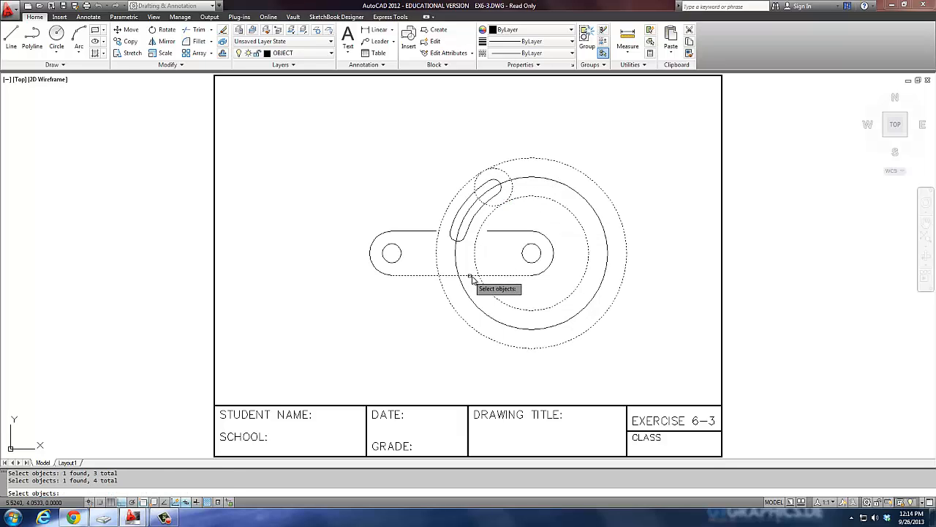
pyautogui.click(549, 310)
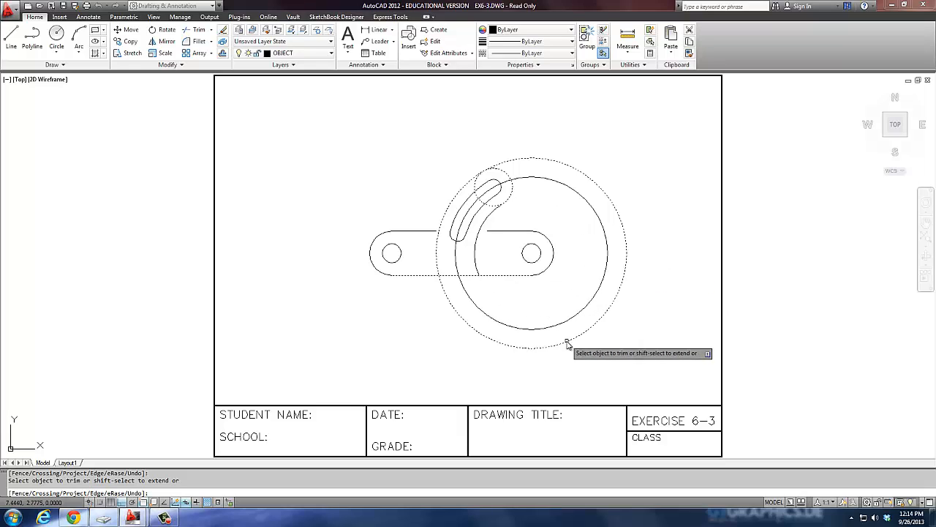
pyautogui.moveTo(565, 342); pyautogui.dragTo(556, 347)
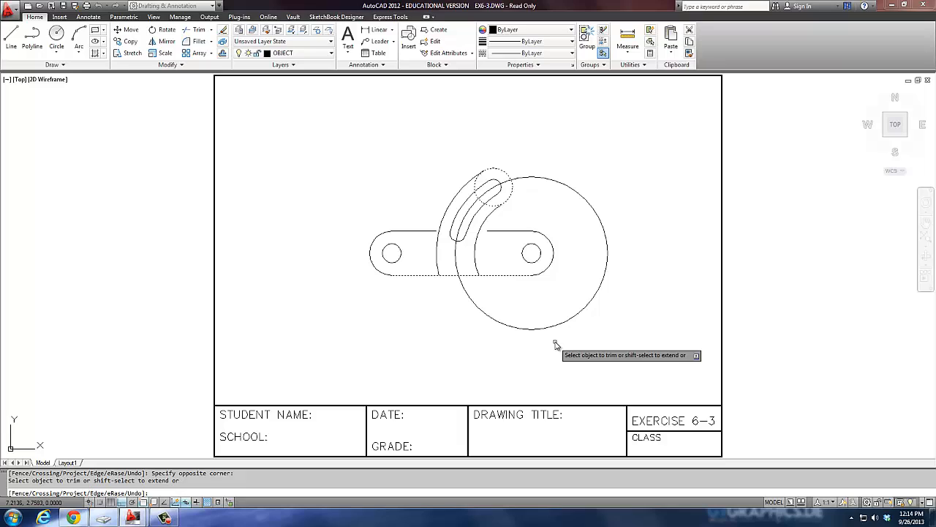
pyautogui.click(490, 207)
pyautogui.press('Escape')
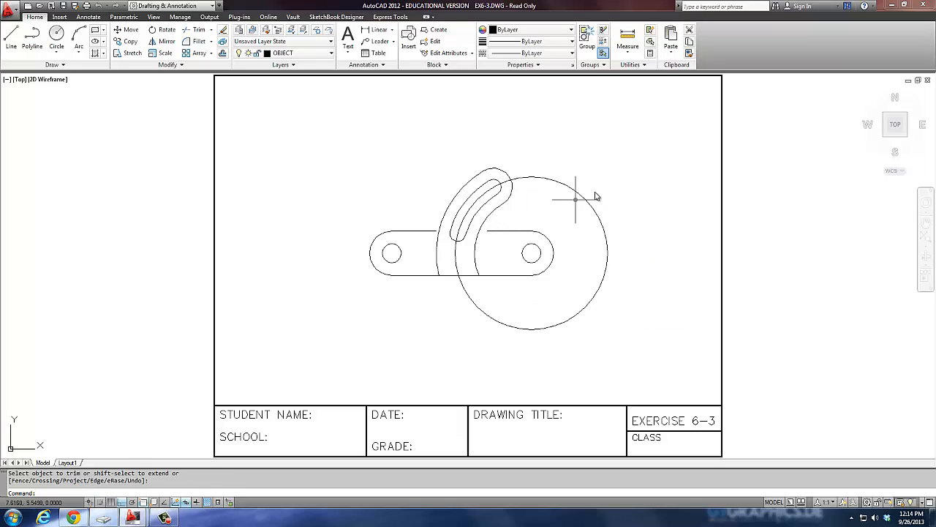
# Erase the radius 1.5 construction circle.
pyautogui.click(603, 181)
pyautogui.click(583, 207)
pyautogui.write('e')
pyautogui.press('Return')
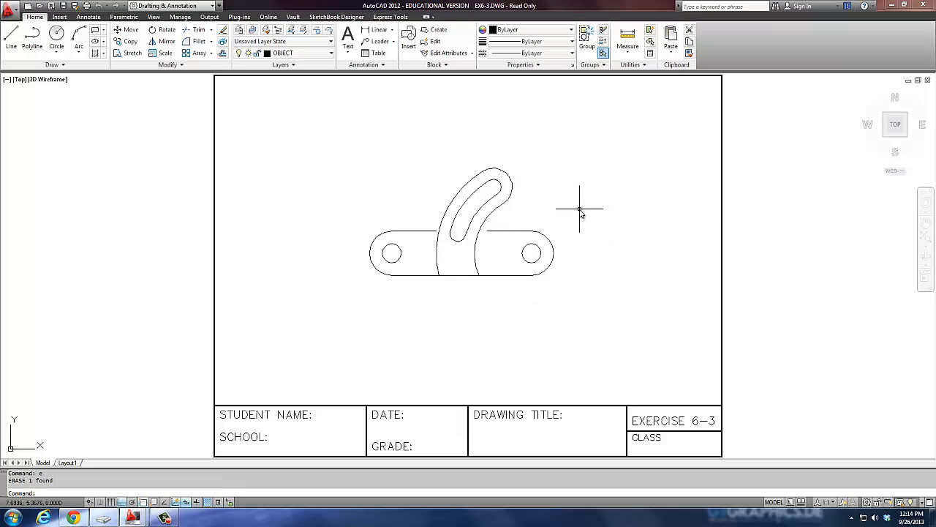
# Fillet the base's upper left line and the arm's outer arc with a radius of .437.
pyautogui.write('f')
pyautogui.press('Return')
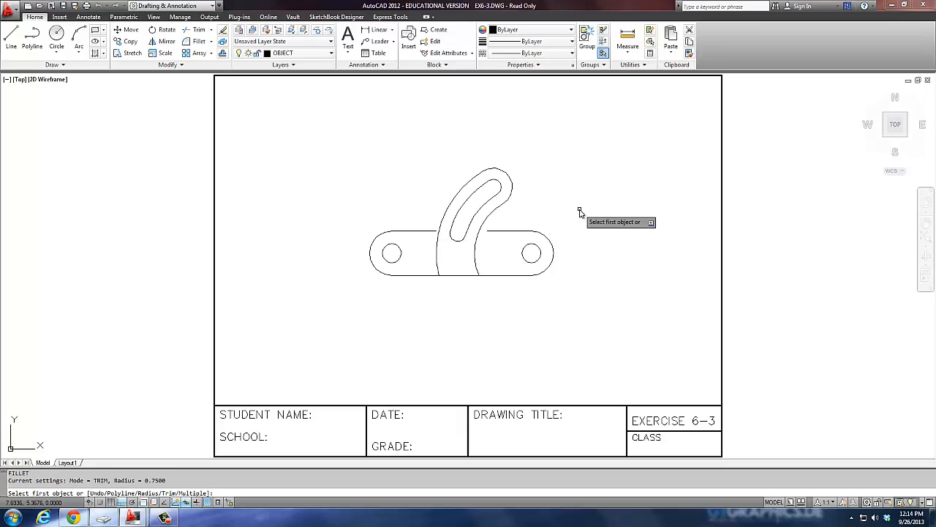
pyautogui.write('r')
pyautogui.press('Return')
pyautogui.write('.4')
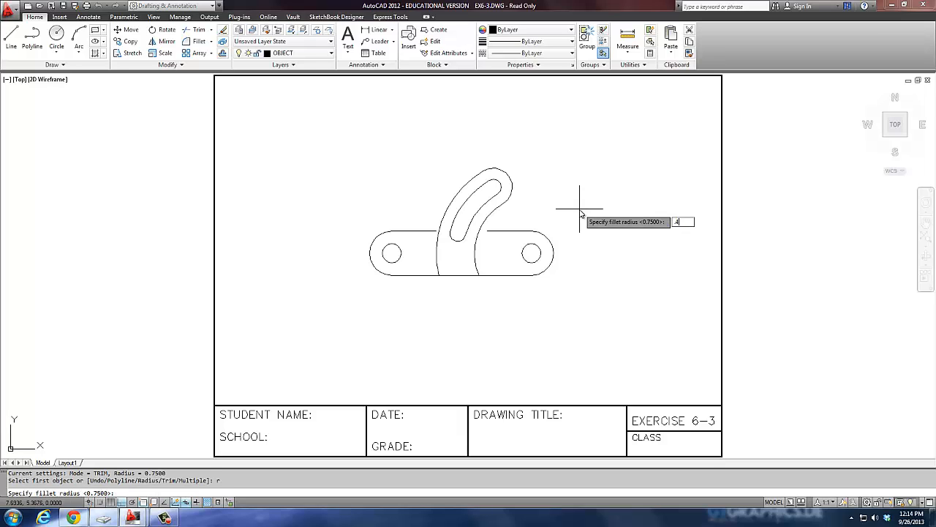
pyautogui.write('37')
pyautogui.press('Return')
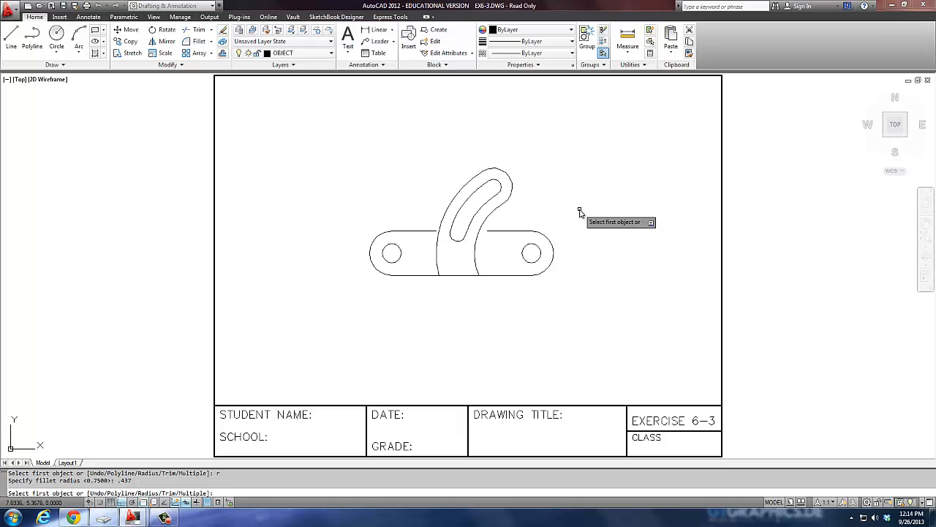
pyautogui.click(412, 232)
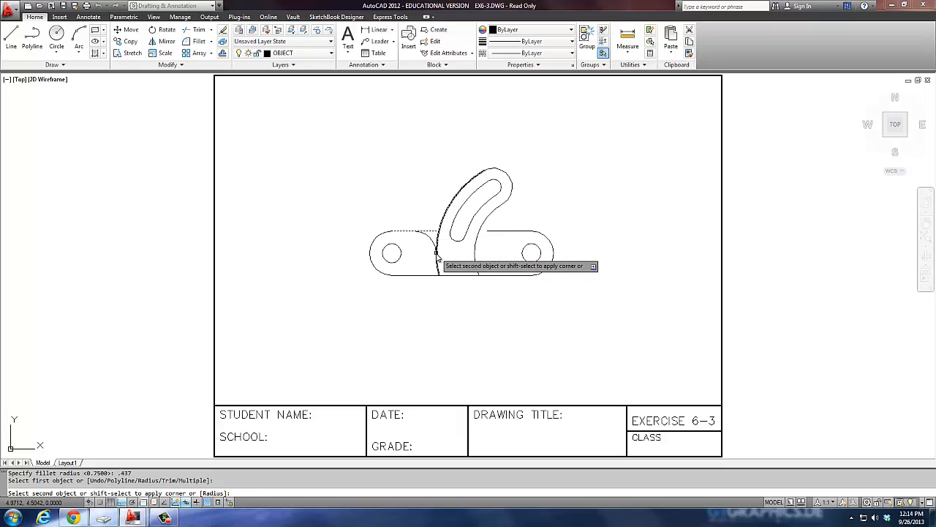
pyautogui.click(455, 199)
# Fillet the base's upper right line and the arm's inner arc with a radius of .125.
pyautogui.press('Return')
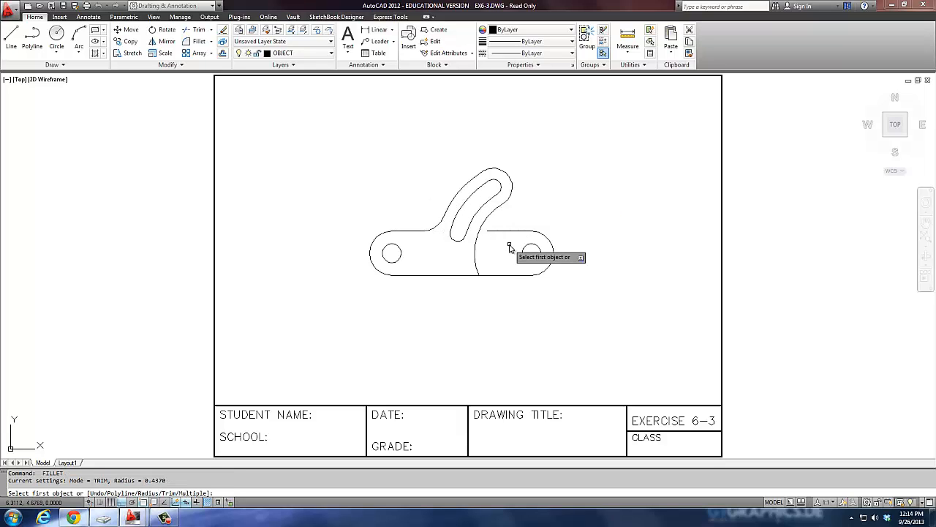
pyautogui.write('r')
pyautogui.press('Return')
pyautogui.write('.125')
pyautogui.press('Return')
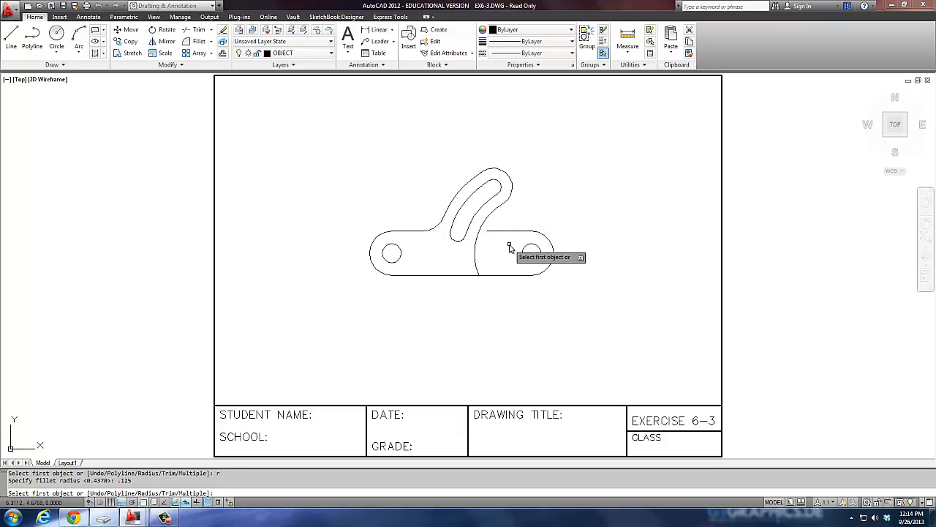
pyautogui.click(494, 233)
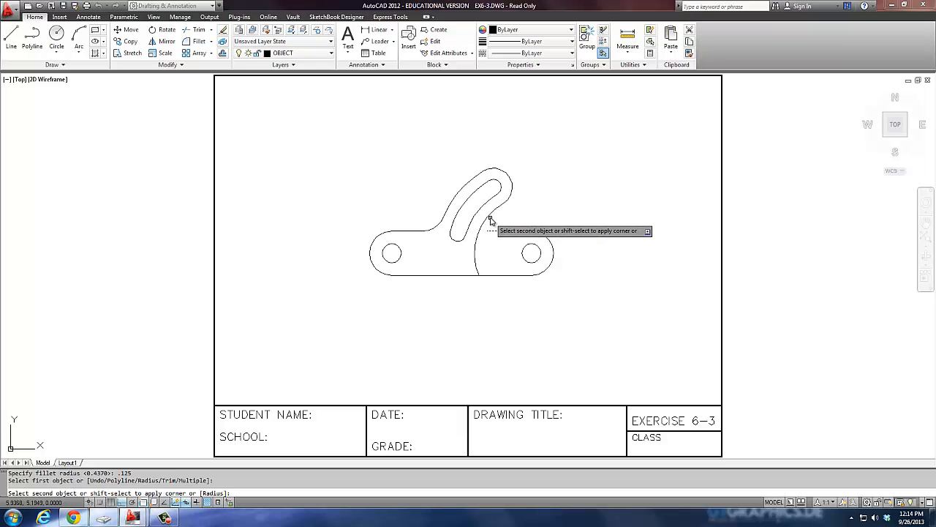
pyautogui.click(490, 218)
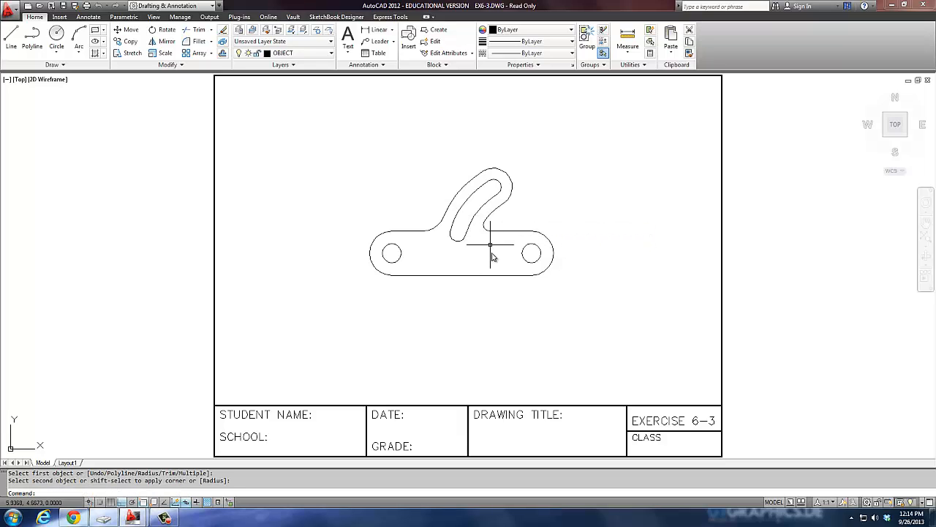